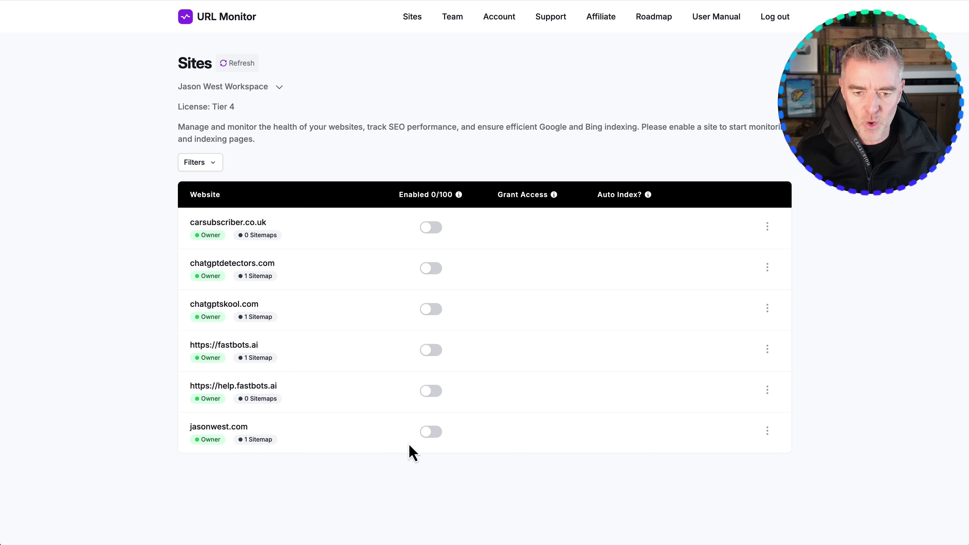
Step: Enable the jasonwest.com site for monitoring and copy the first indexing account's email from its details
click(432, 433)
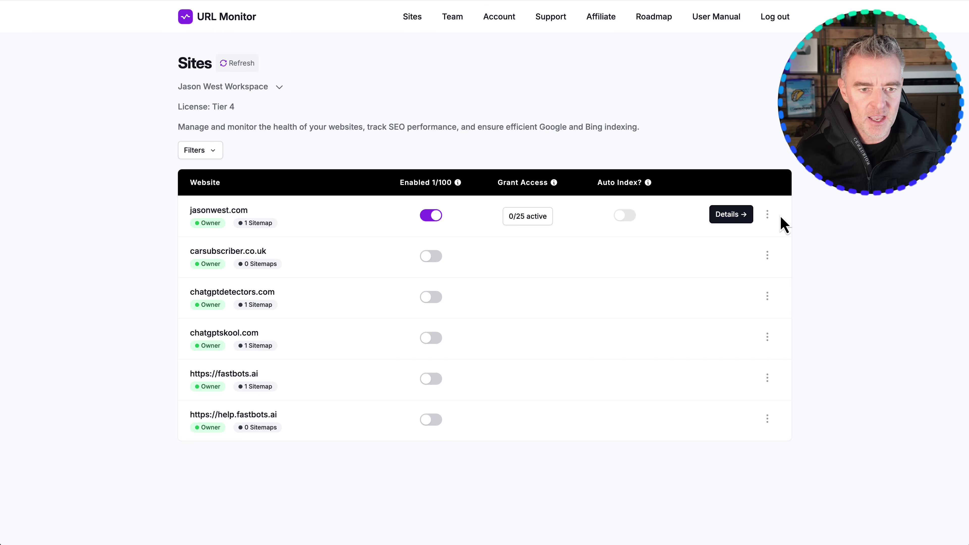
click(741, 217)
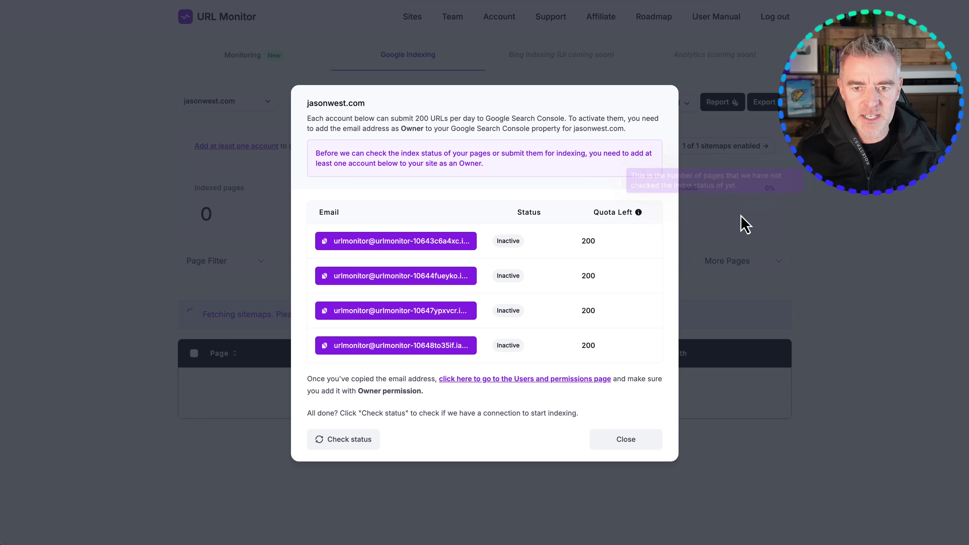
click(376, 247)
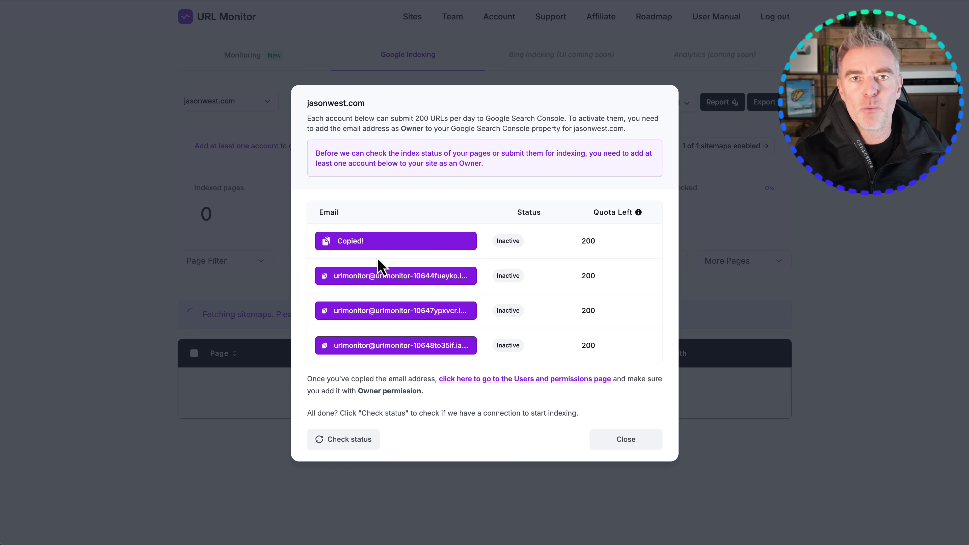
Step: Switch to the Google Search Console users and permissions page and add the copied account email as a user with Owner permission
click(478, 381)
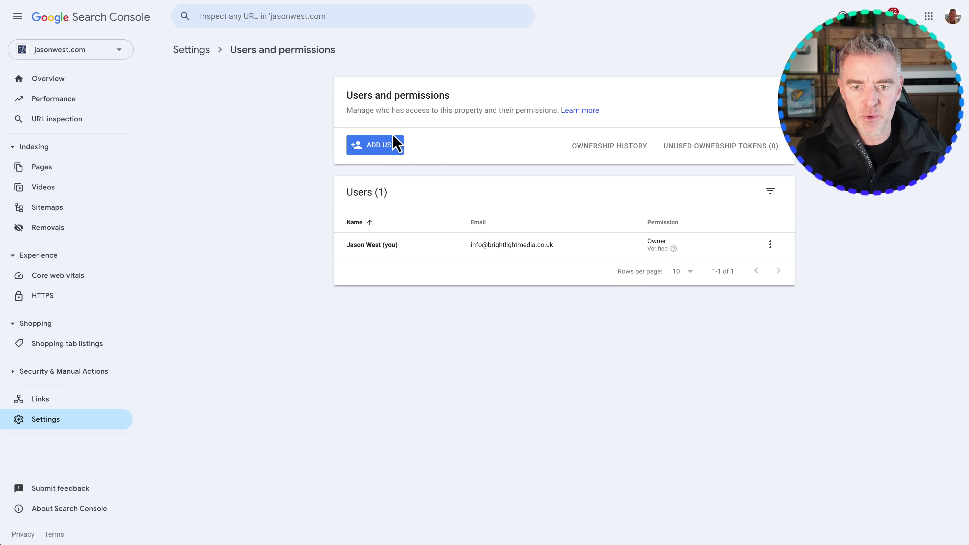
click(381, 146)
key(ctrl+v)
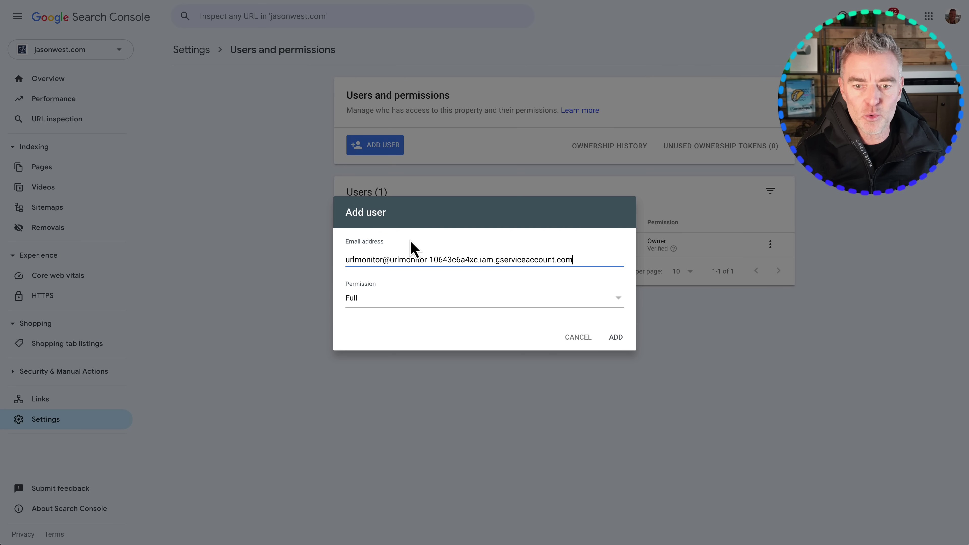
click(381, 298)
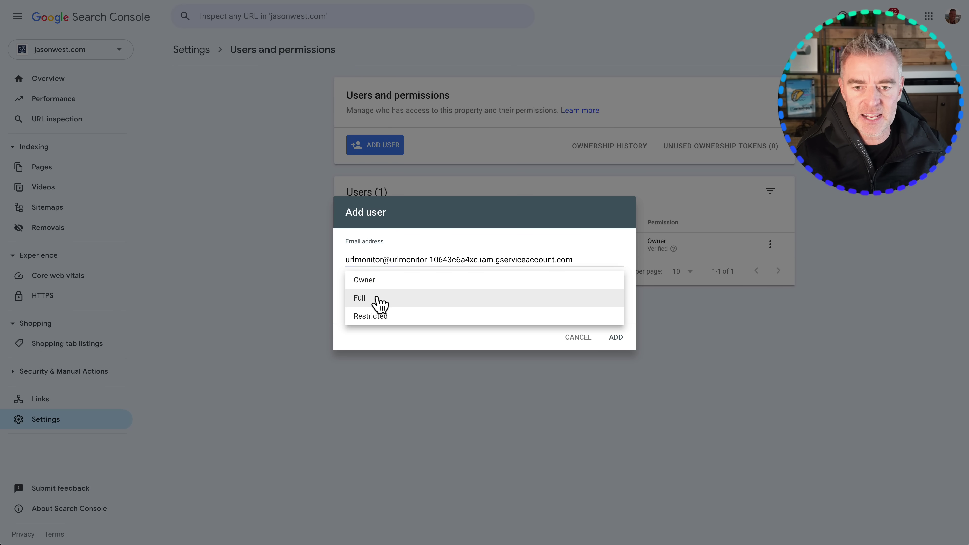
click(369, 283)
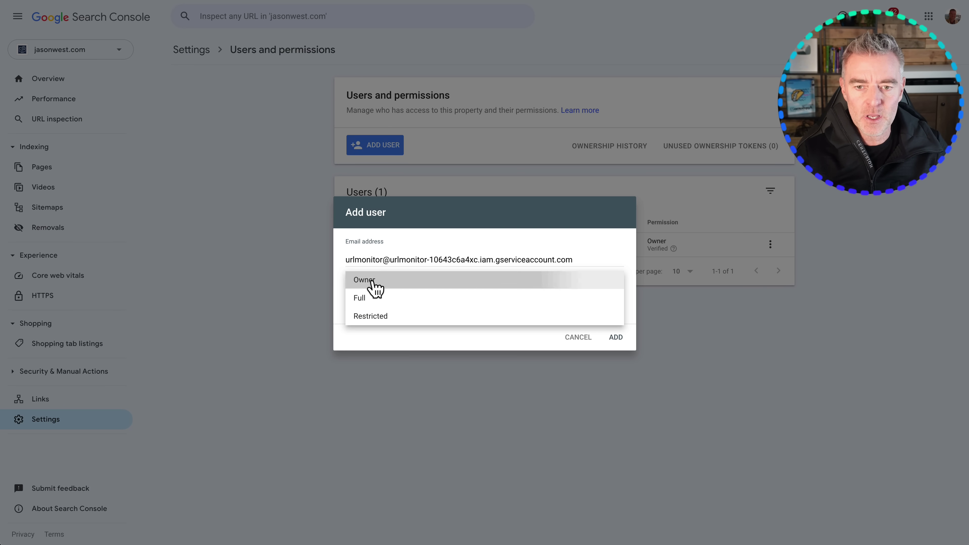
click(616, 338)
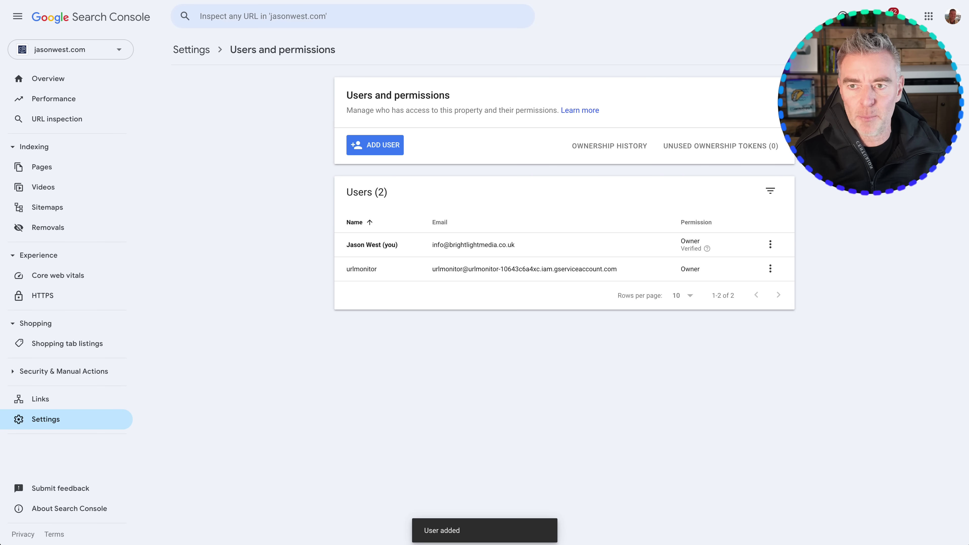
Step: Copy the second indexing account's email from URL Monitor and add it in Search Console as a user with Owner permission
key(ctrl+Tab)
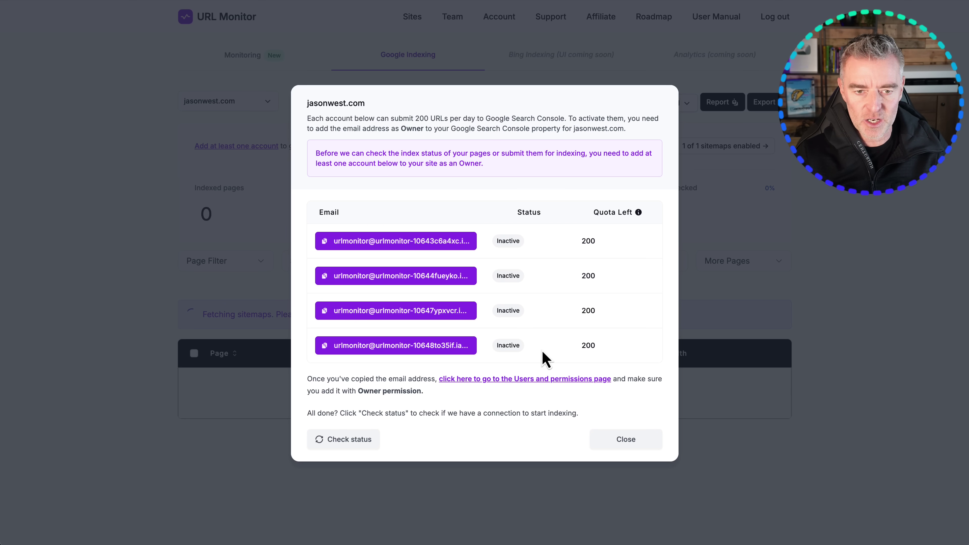
click(429, 275)
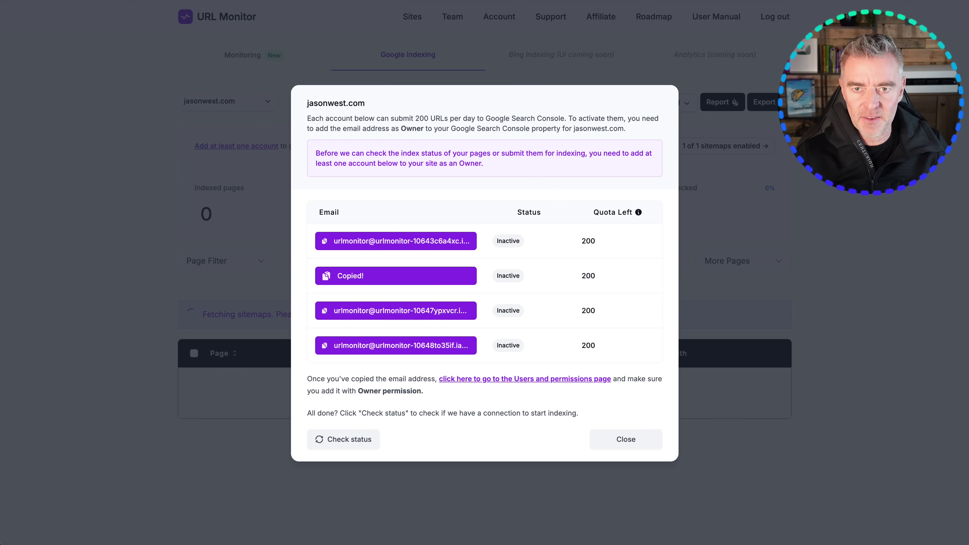
key(ctrl+shift+Tab)
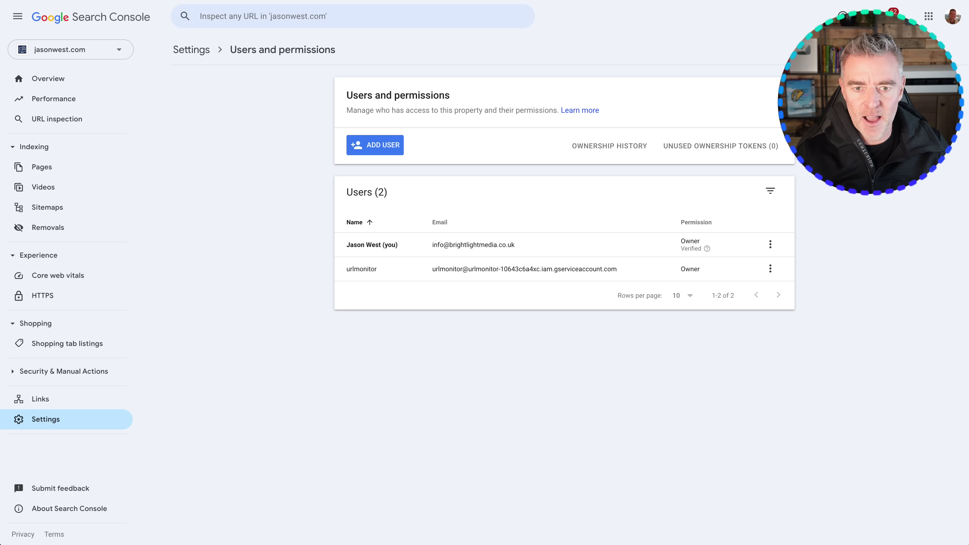
click(370, 143)
key(ctrl+v)
click(368, 308)
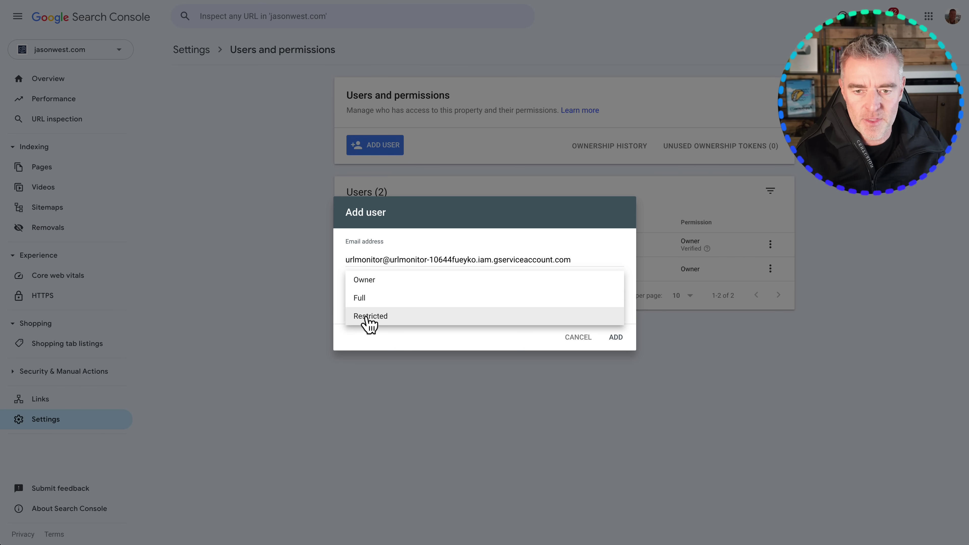
click(366, 284)
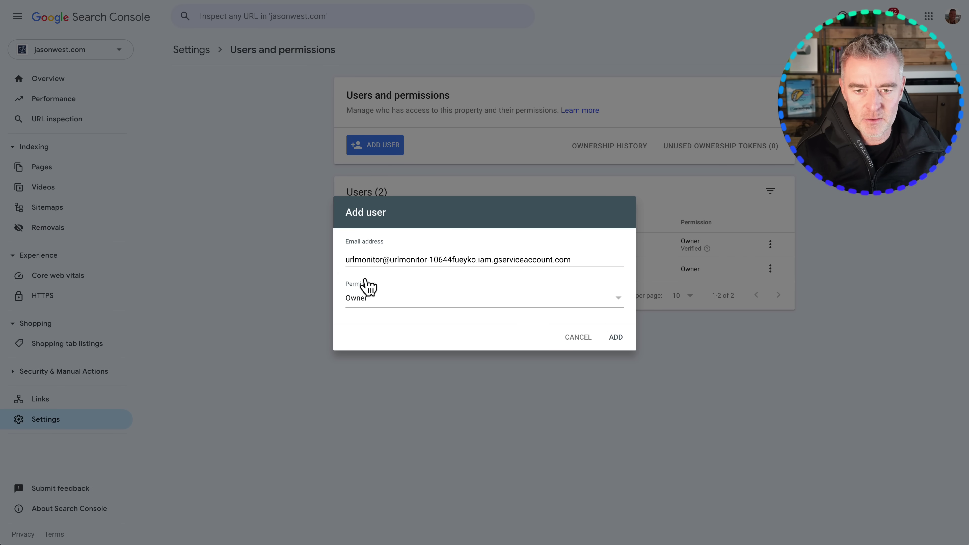
click(617, 337)
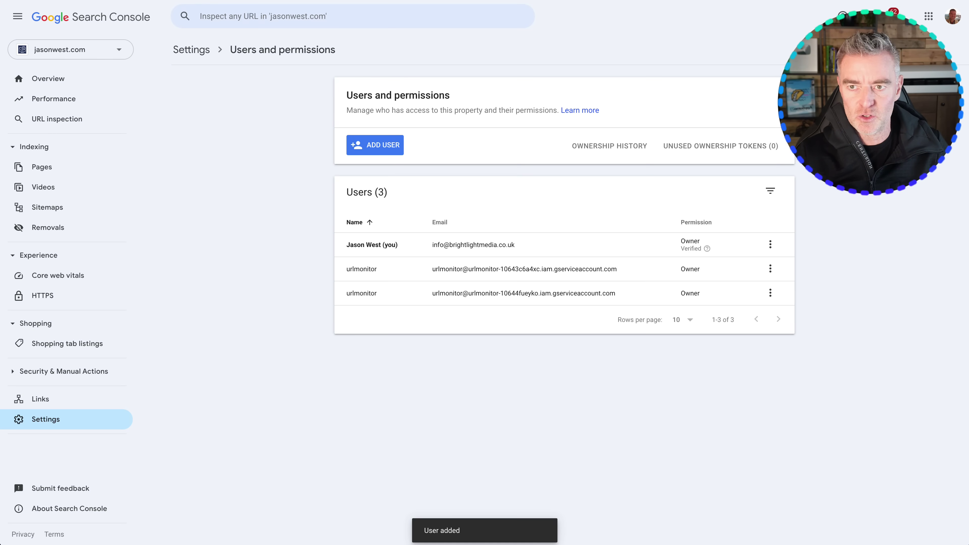
Step: Return to URL Monitor, check the connection status of the indexing accounts, and close the account dialog
key(super+w)
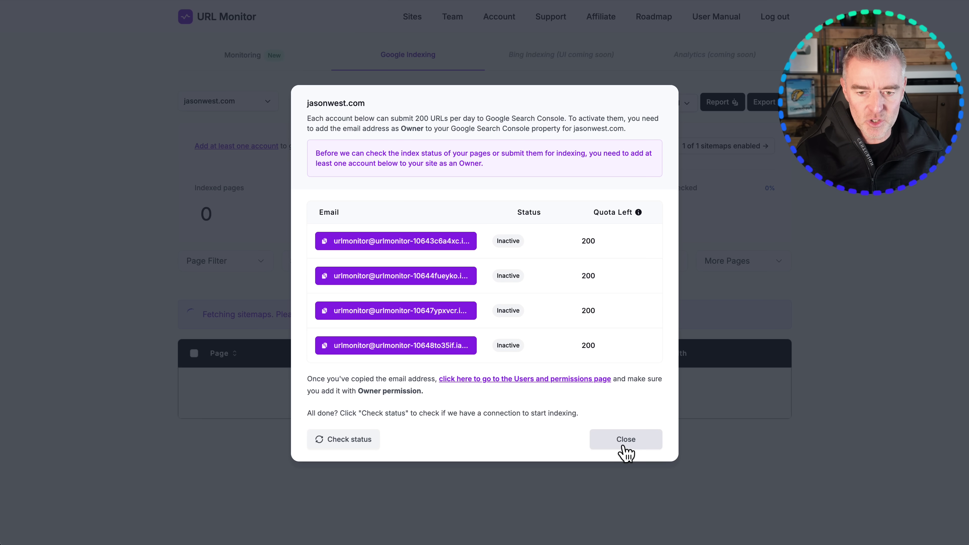
click(336, 444)
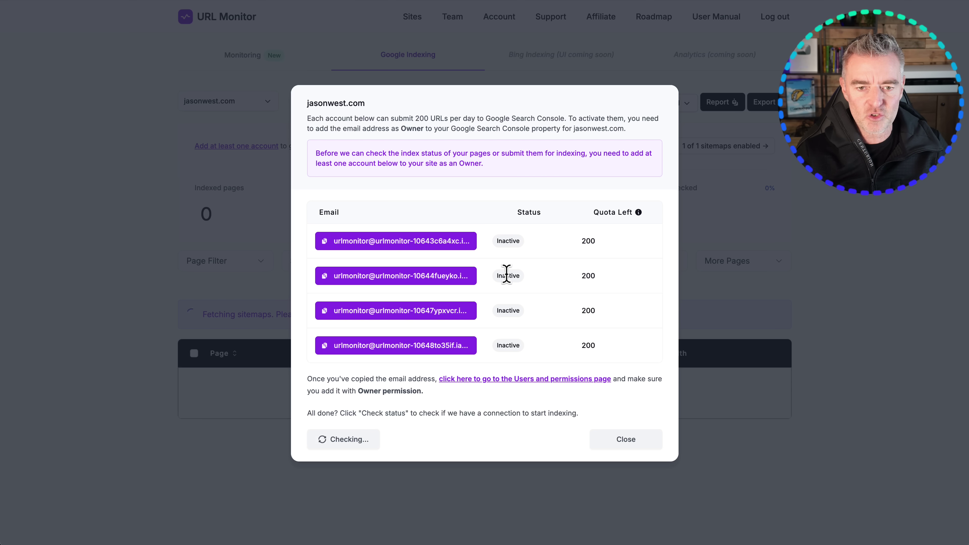
click(628, 444)
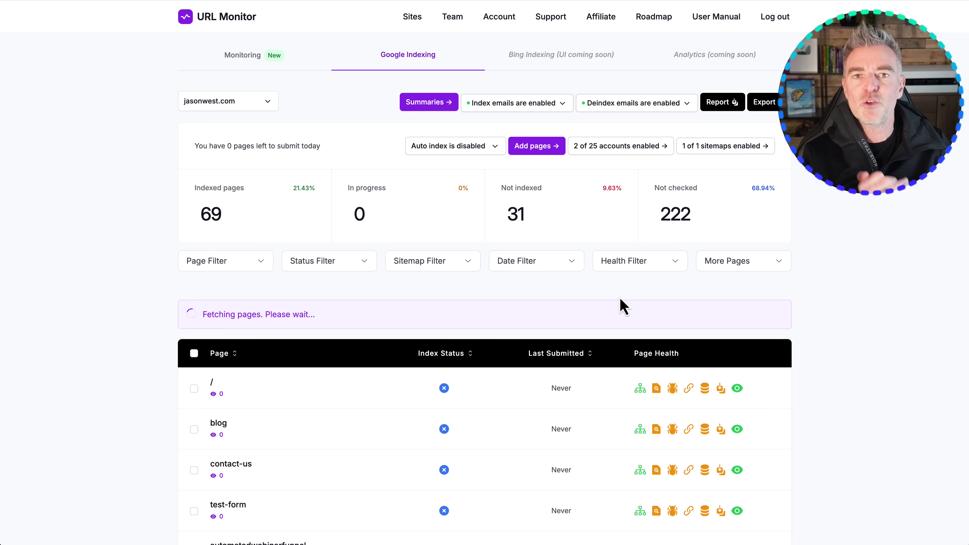
Step: Review the site's indexing overview and filter the page list to pages that are not indexed
scroll(622, 306, down, 1)
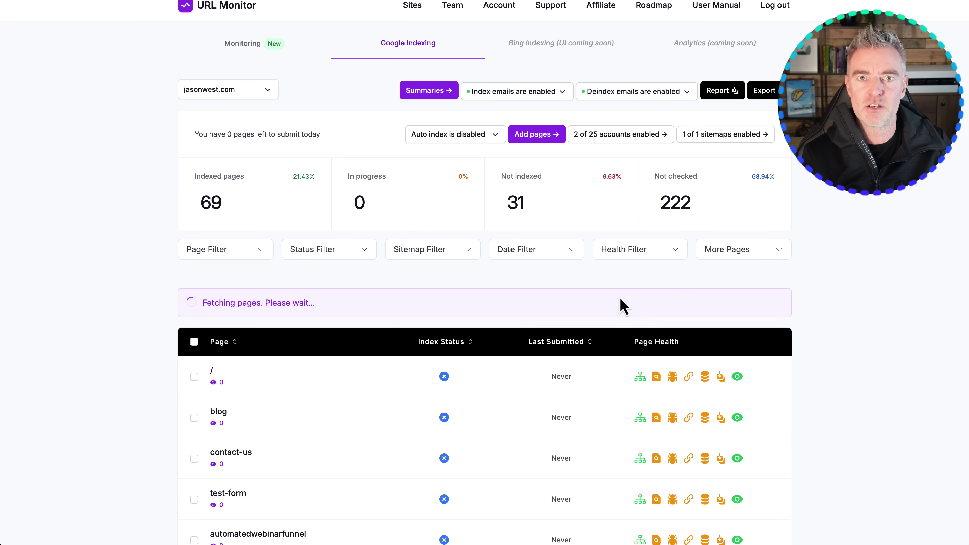
scroll(622, 305, down, 3)
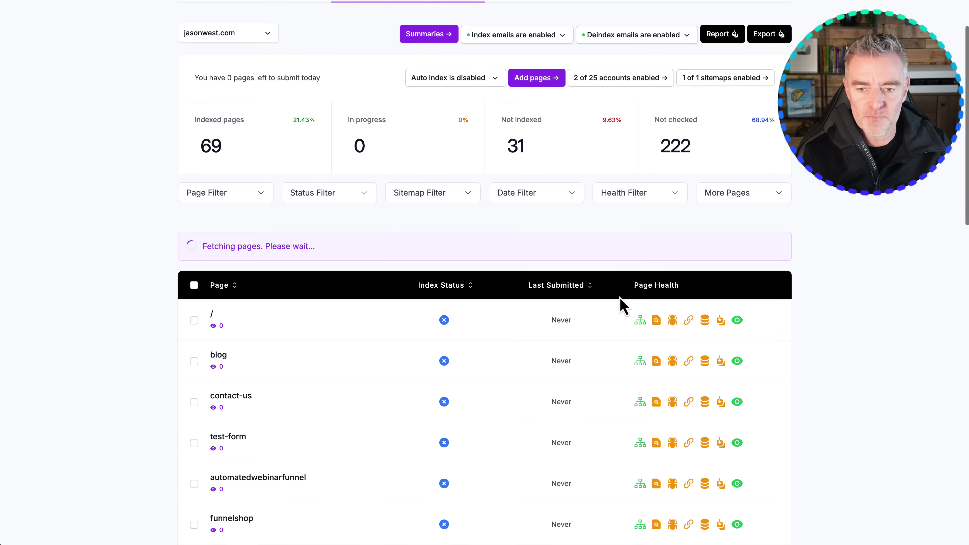
scroll(622, 306, up, 4)
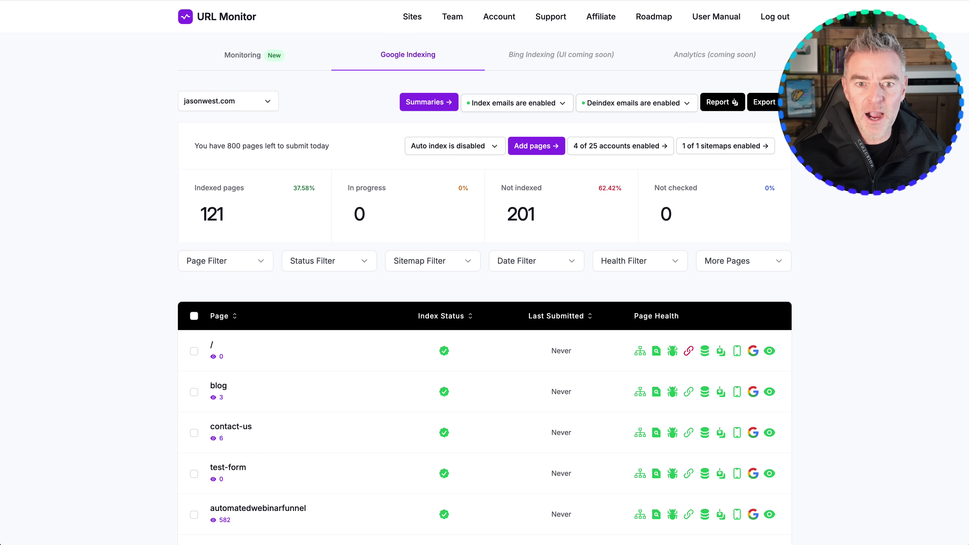
mouse_move(555, 216)
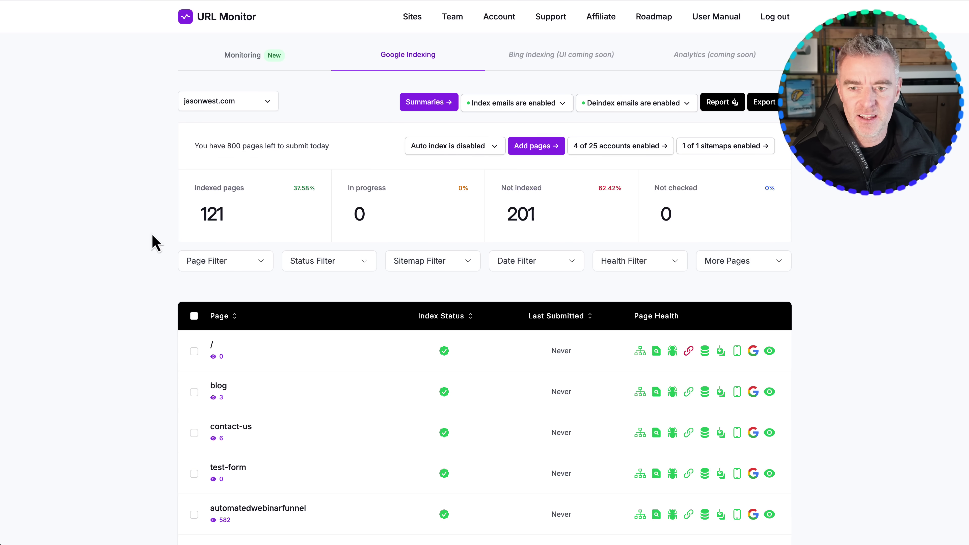
mouse_move(222, 228)
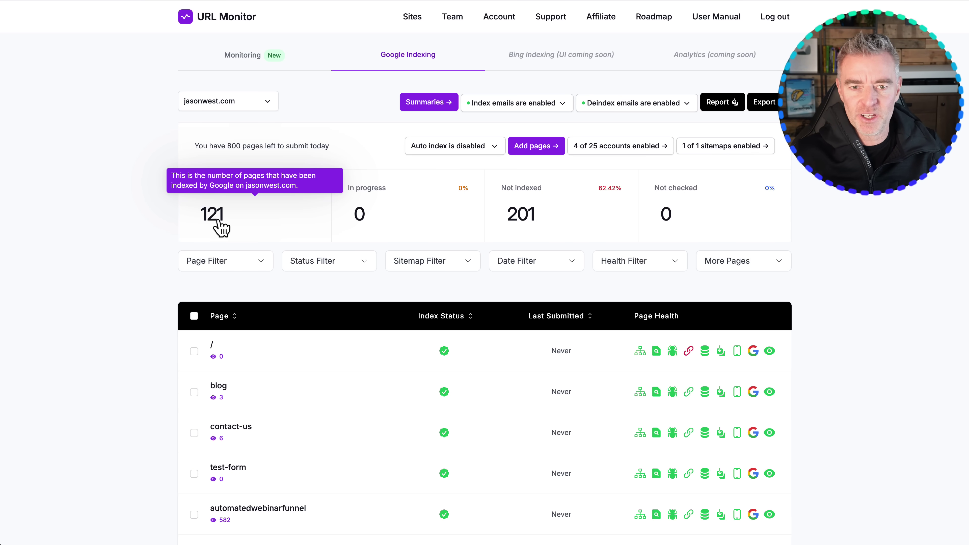
mouse_move(601, 211)
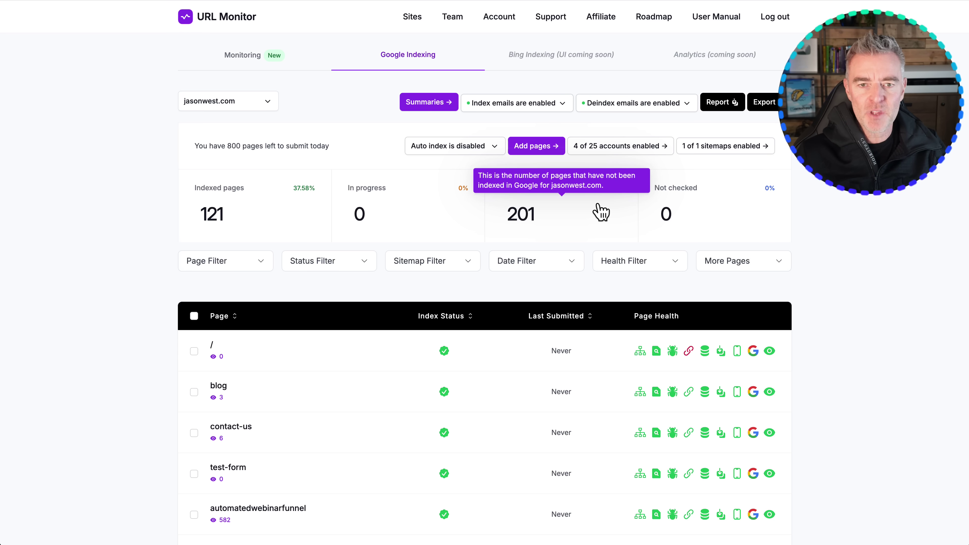
click(520, 221)
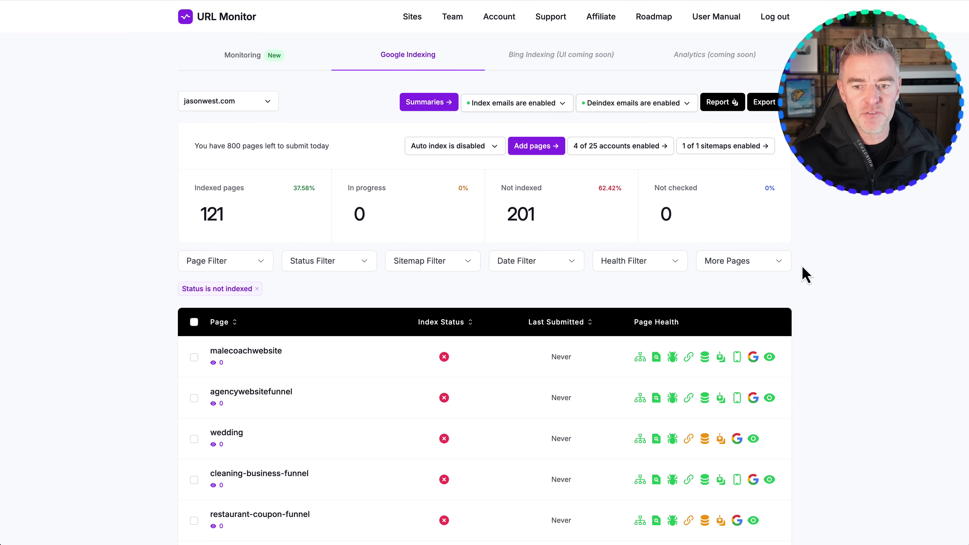
Step: Select all 201 not-indexed pages across the whole filtered list and submit them for indexing
scroll(859, 344, down, 3)
mouse_move(542, 110)
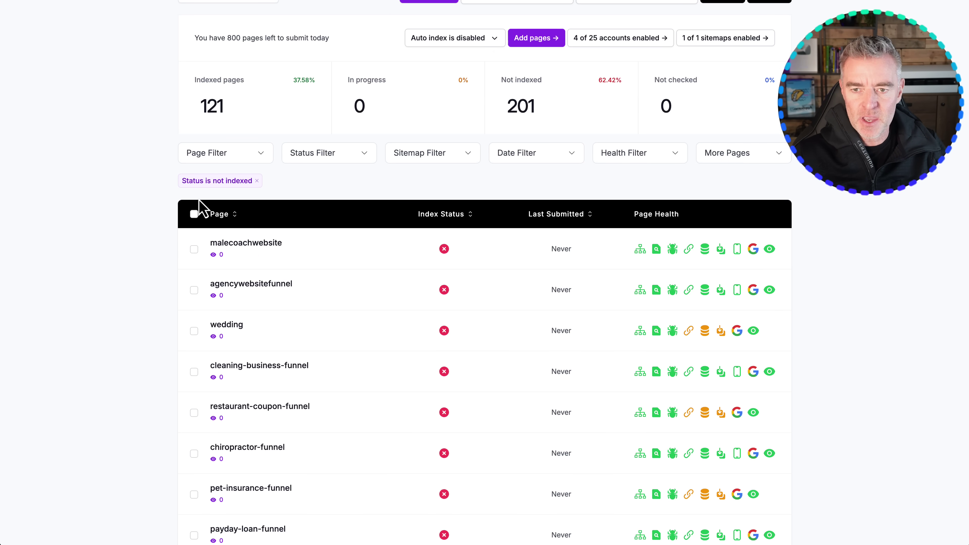
scroll(378, 266, down, 3)
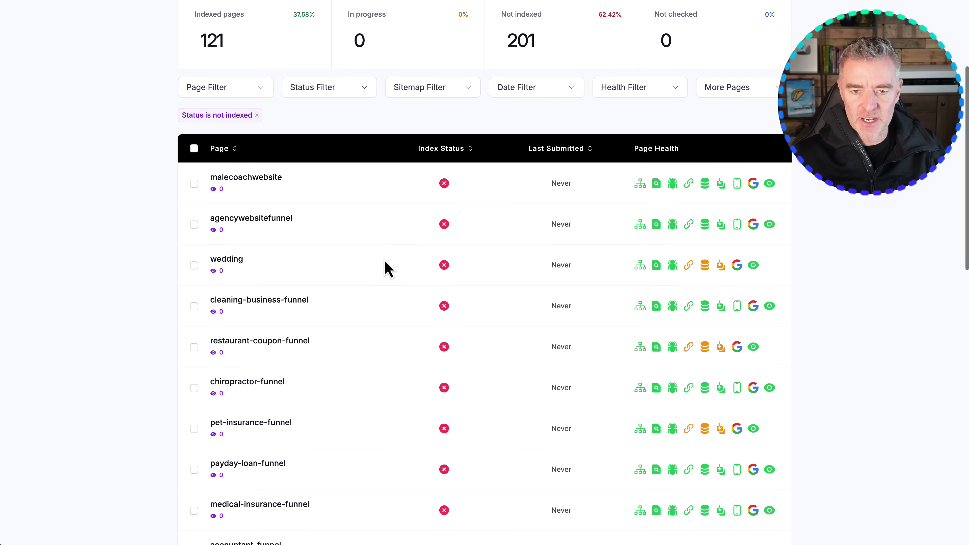
scroll(416, 230, down, 3)
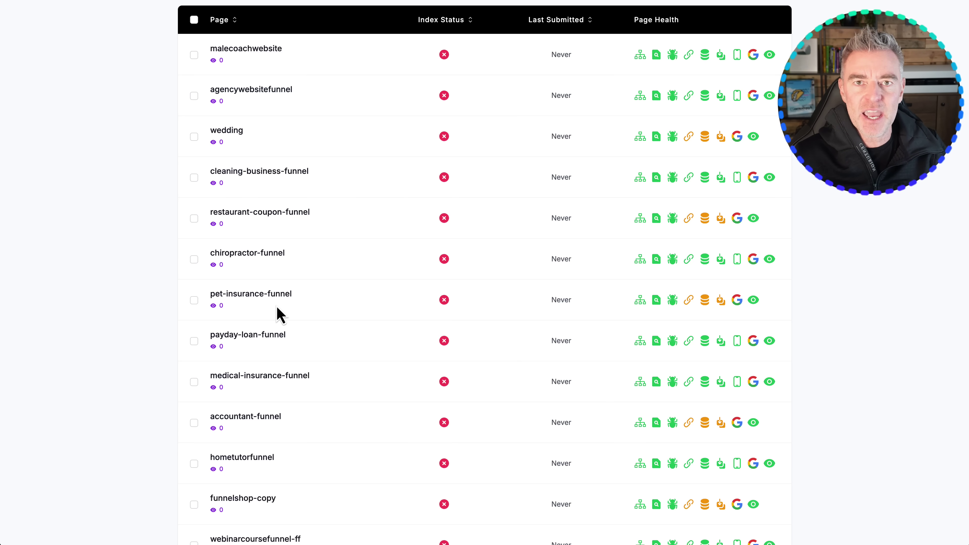
scroll(277, 308, up, 2)
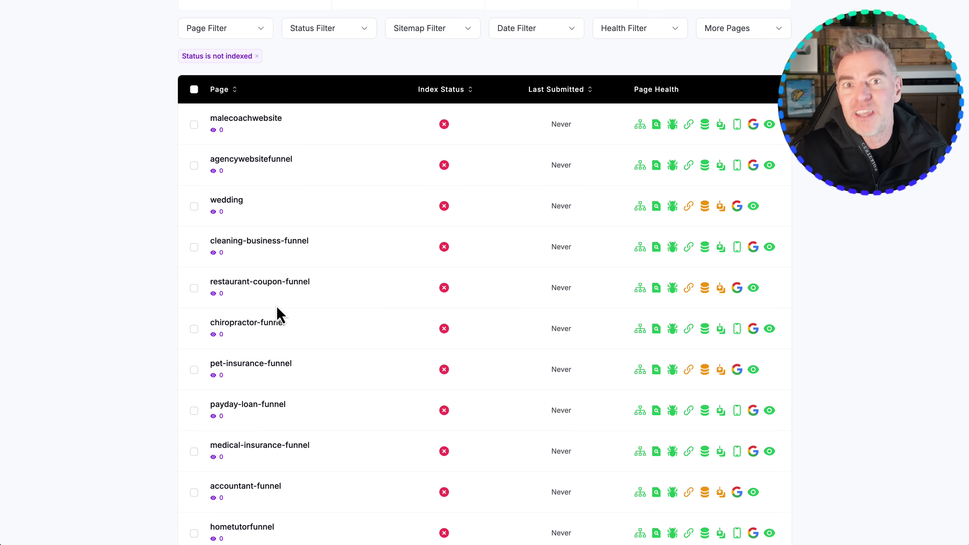
scroll(281, 315, up, 1)
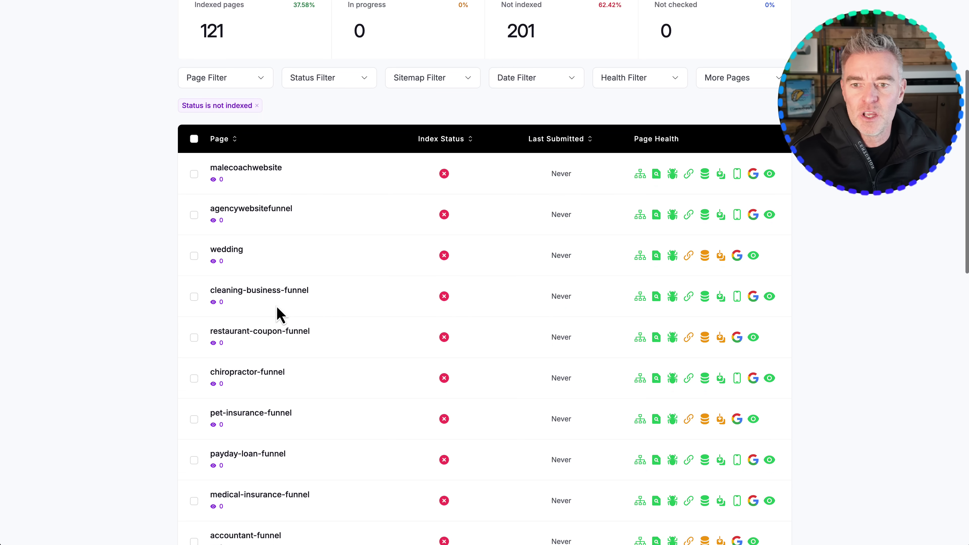
click(194, 139)
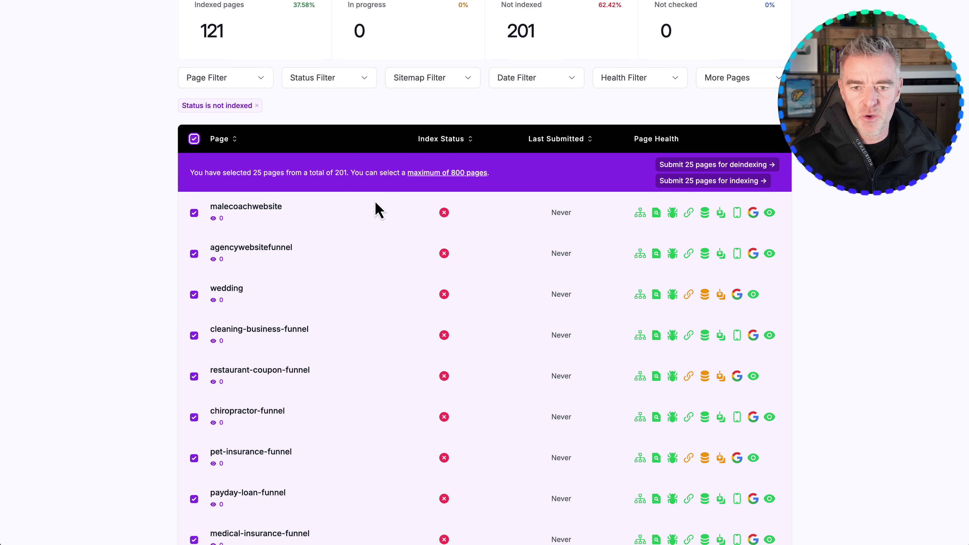
click(447, 175)
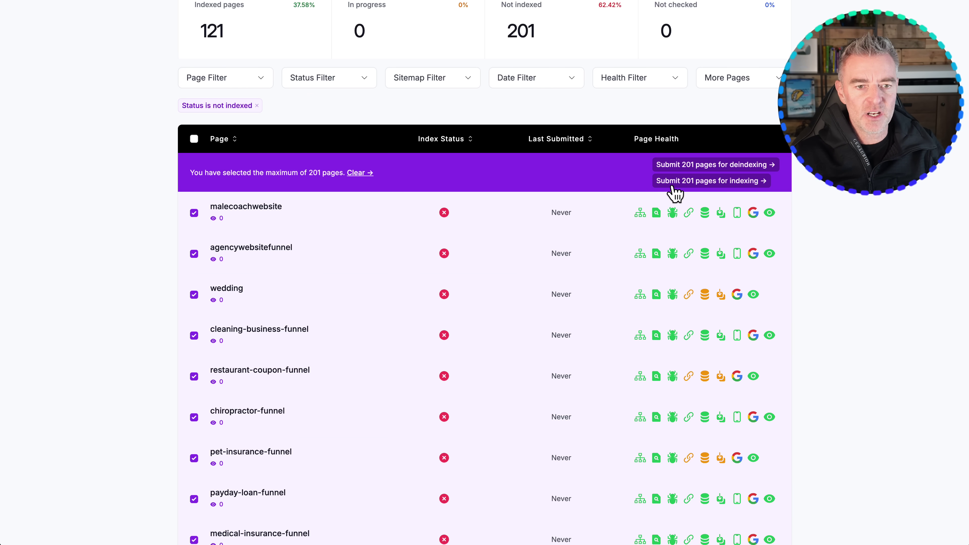
click(710, 182)
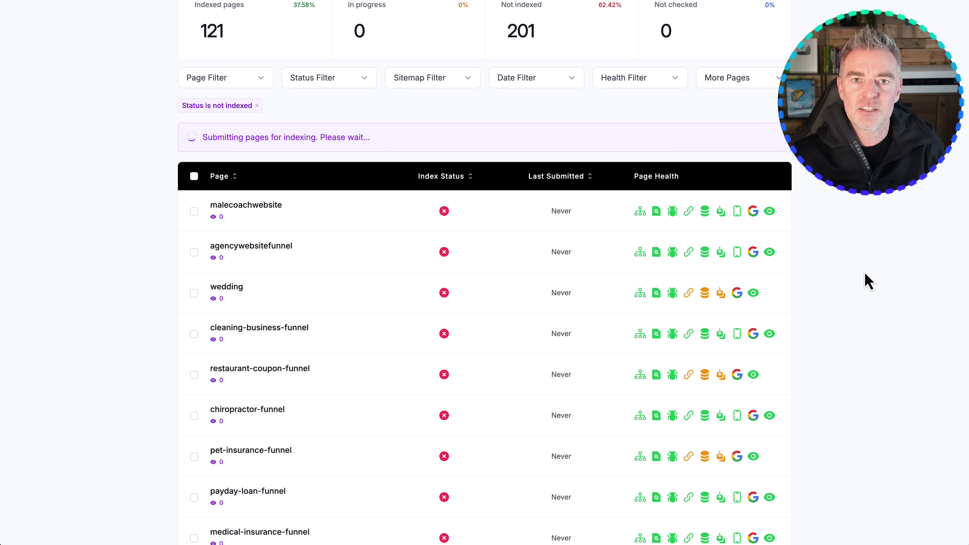
scroll(869, 281, up, 3)
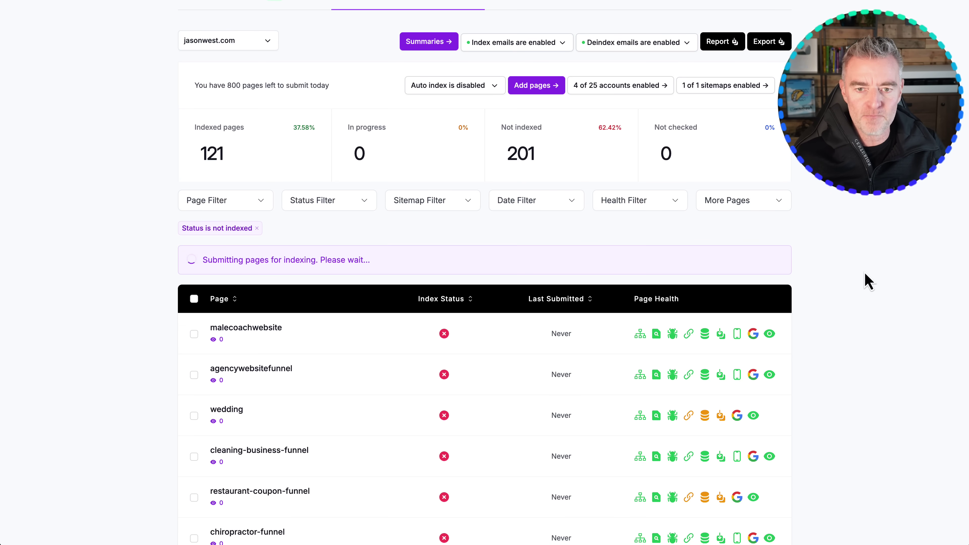
scroll(869, 282, up, 2)
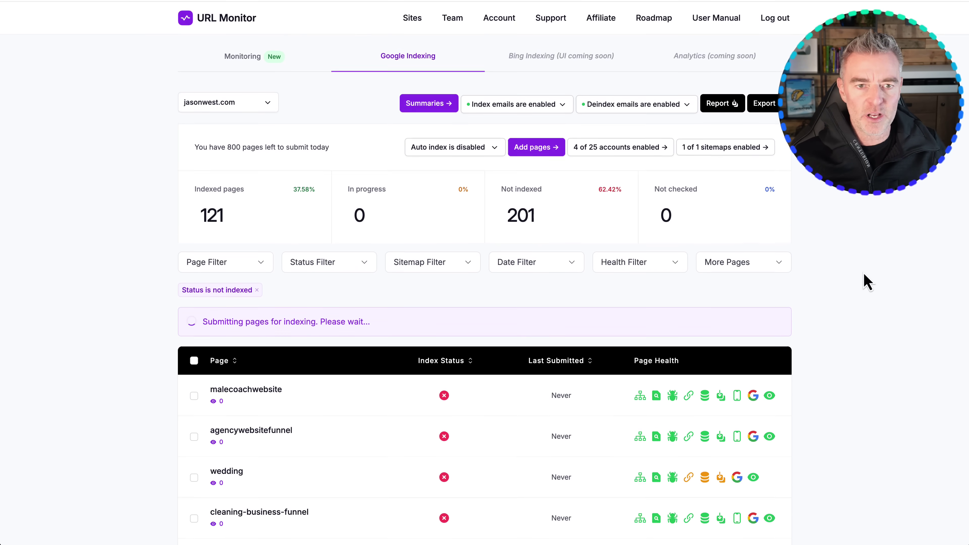
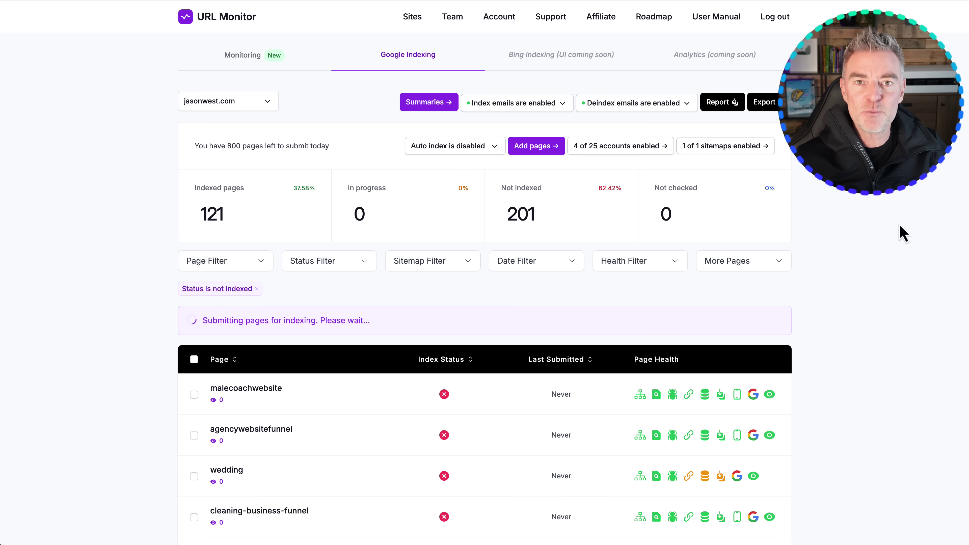
scroll(903, 234, down, 1)
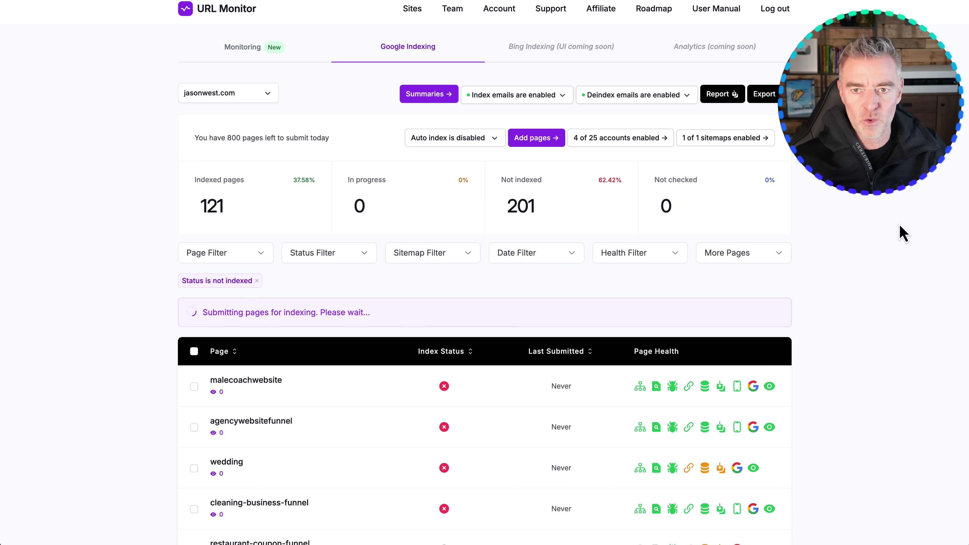
scroll(904, 234, up, 1)
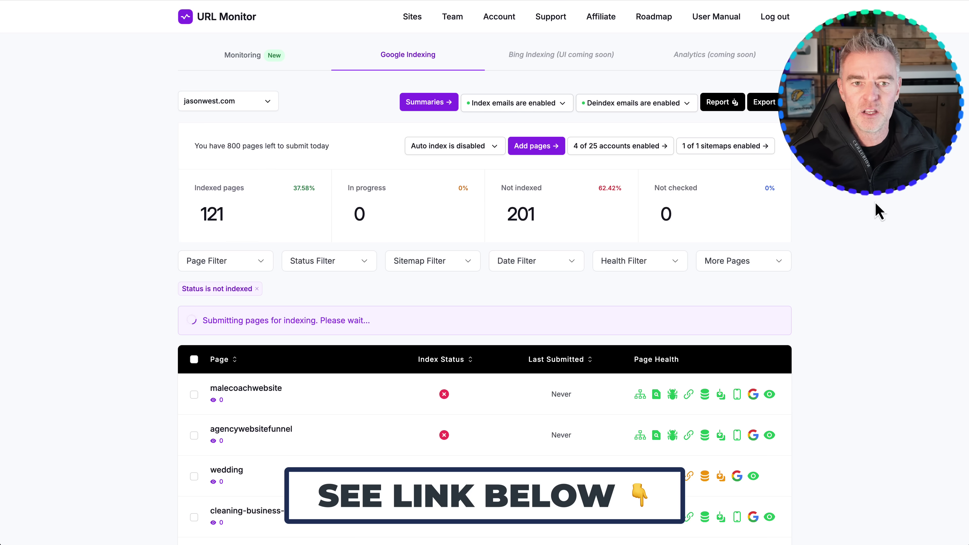
scroll(866, 325, down, 4)
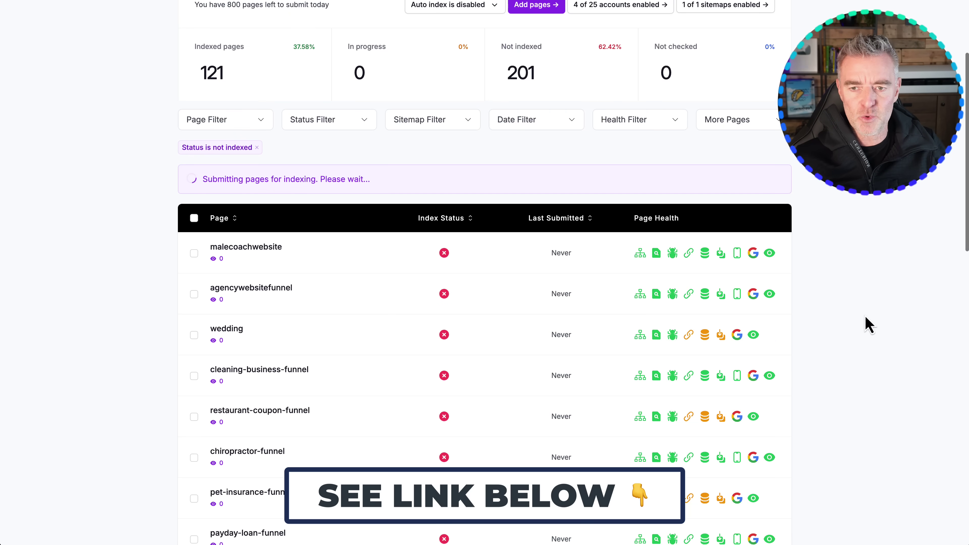
scroll(866, 324, down, 3)
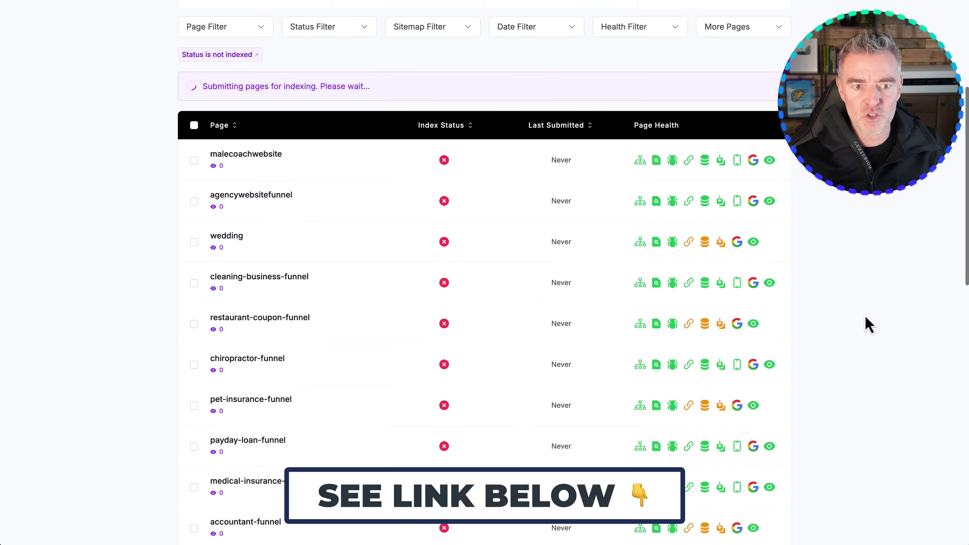
scroll(443, 260, down, 3)
scroll(444, 263, down, 3)
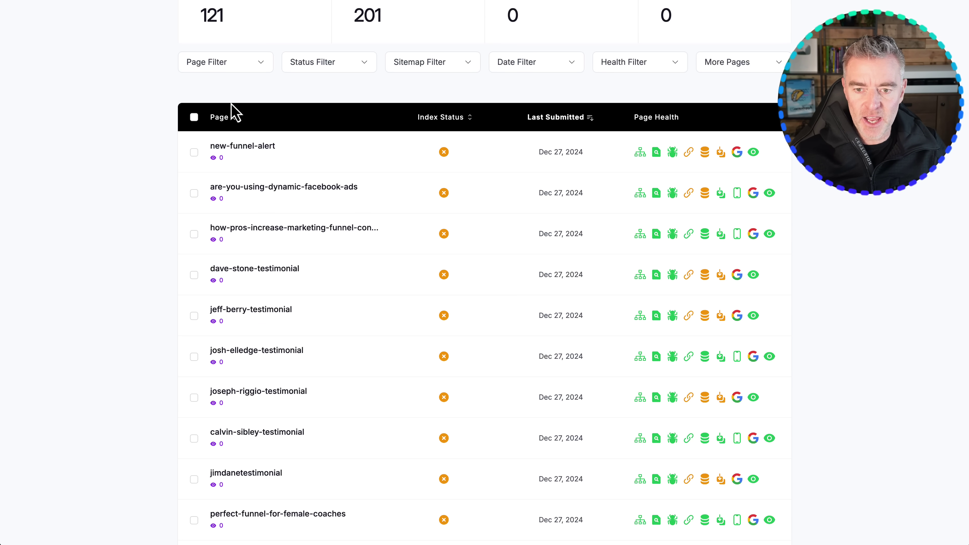
Step: Check the last submitted date and index status of the submitted pages, along with the site's updated indexing totals
scroll(686, 255, up, 3)
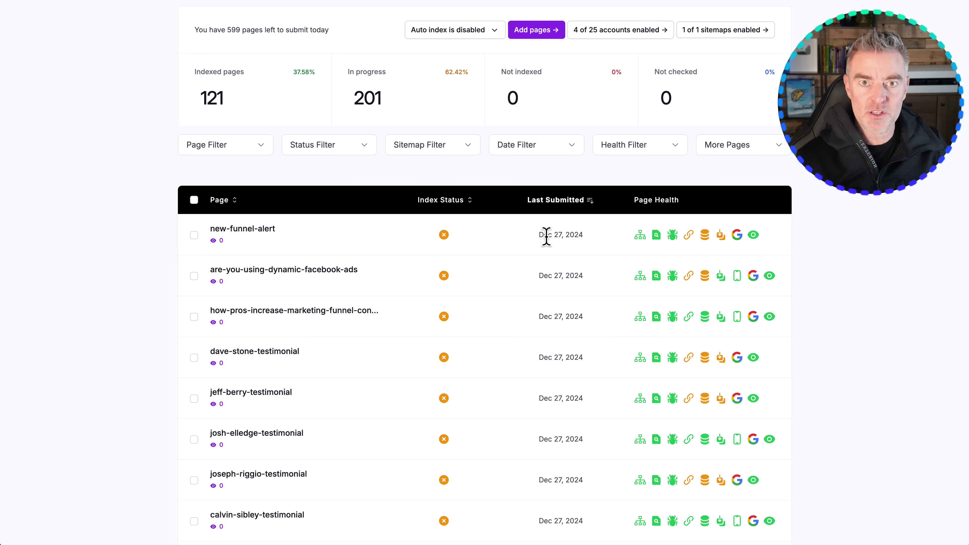
drag(546, 235, 596, 244)
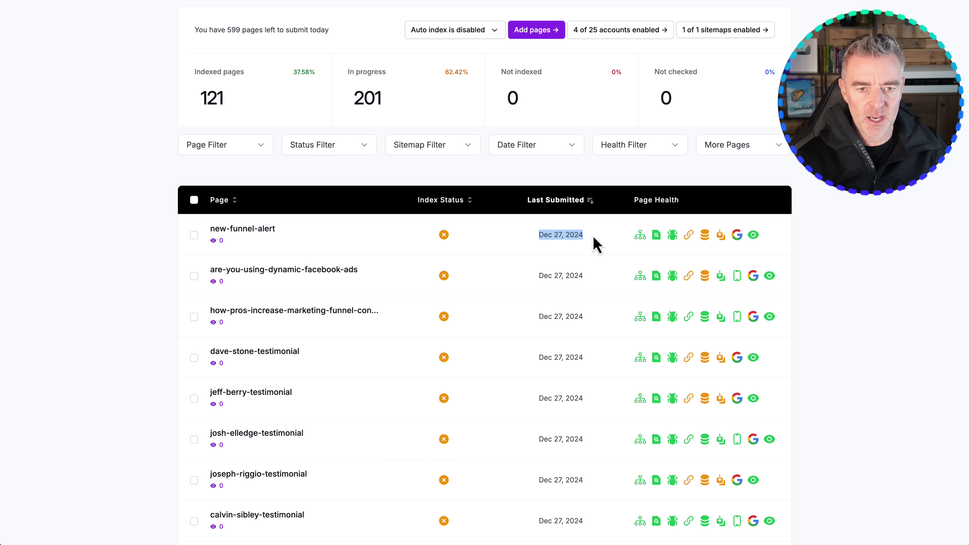
click(555, 233)
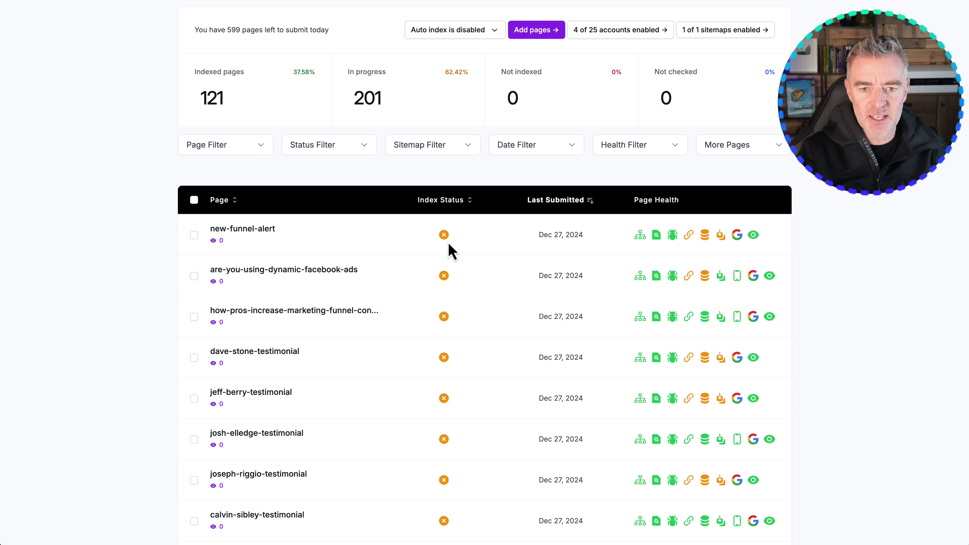
mouse_move(446, 238)
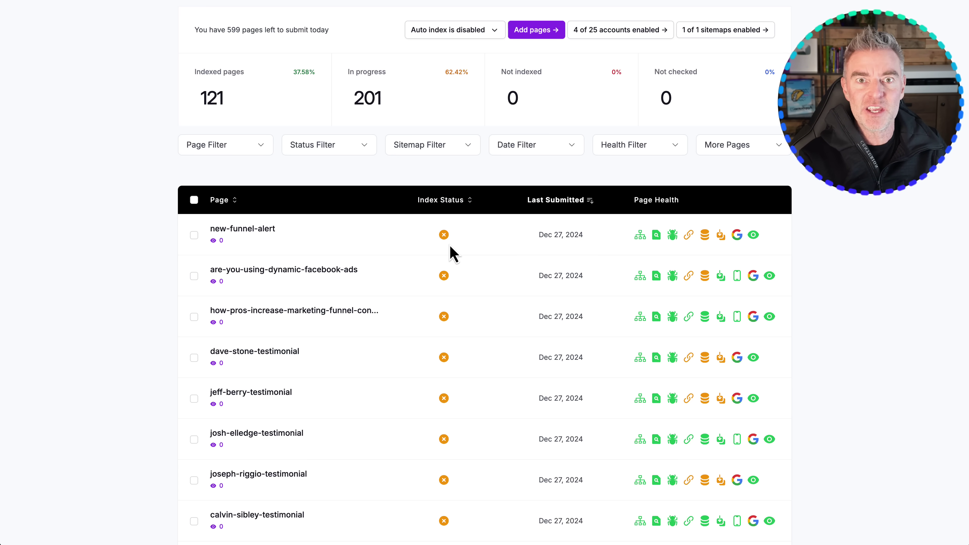
scroll(478, 115, up, 1)
scroll(477, 114, up, 3)
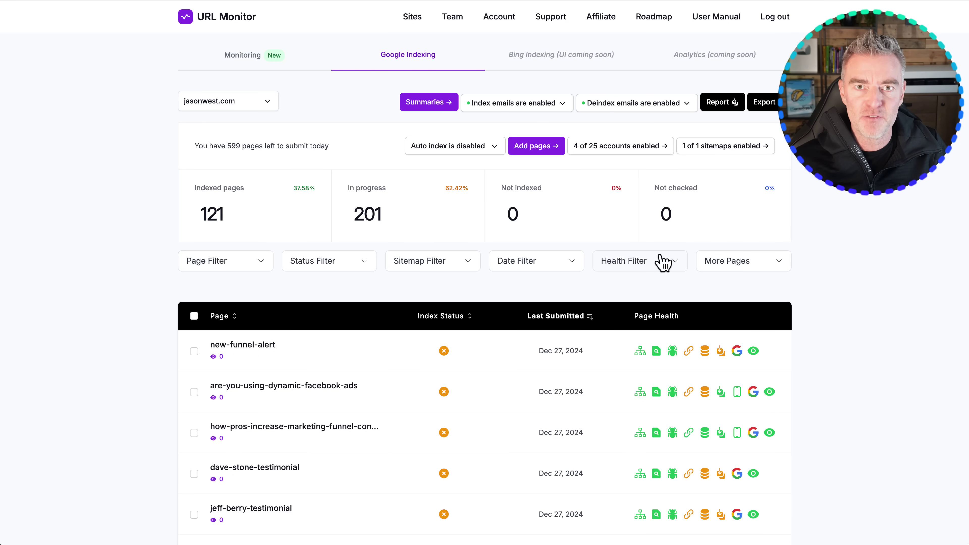
Step: Inspect the page health indicators of the are-you-using-dynamic-facebook-ads page, view its performance summary, close it, and return to the site overview
scroll(842, 353, down, 4)
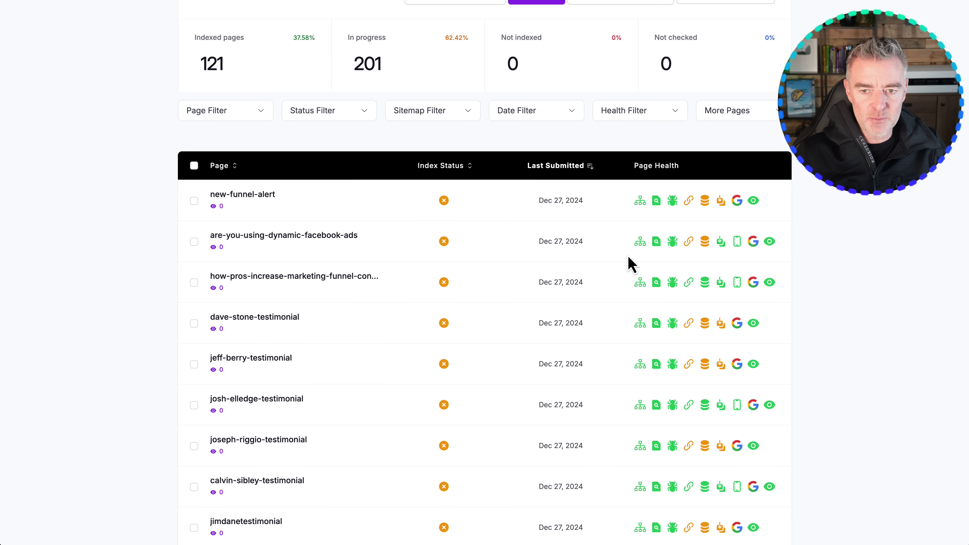
mouse_move(643, 249)
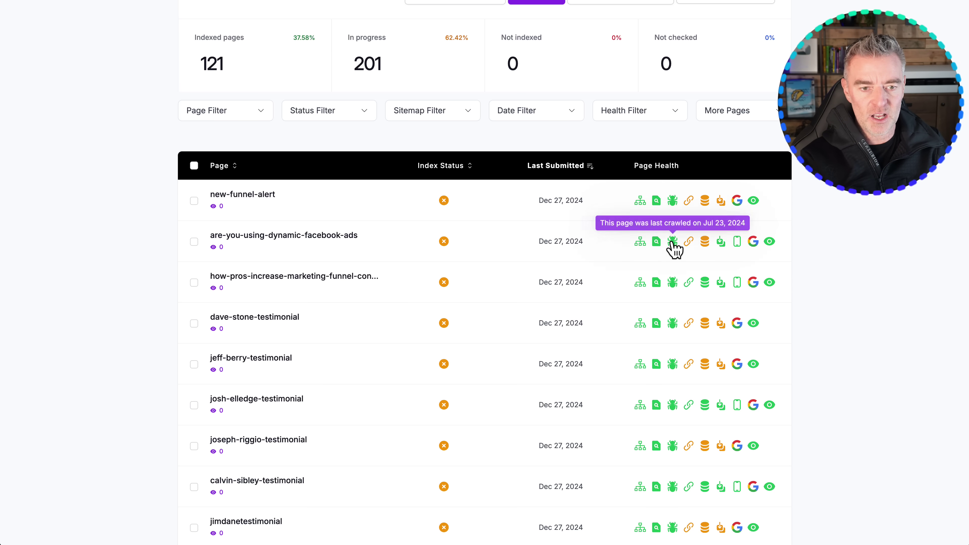
mouse_move(689, 249)
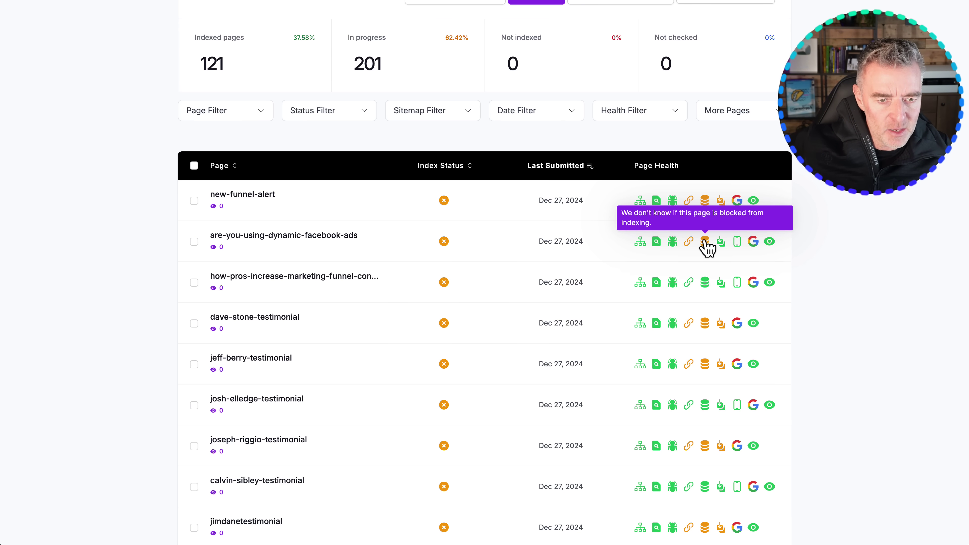
click(770, 241)
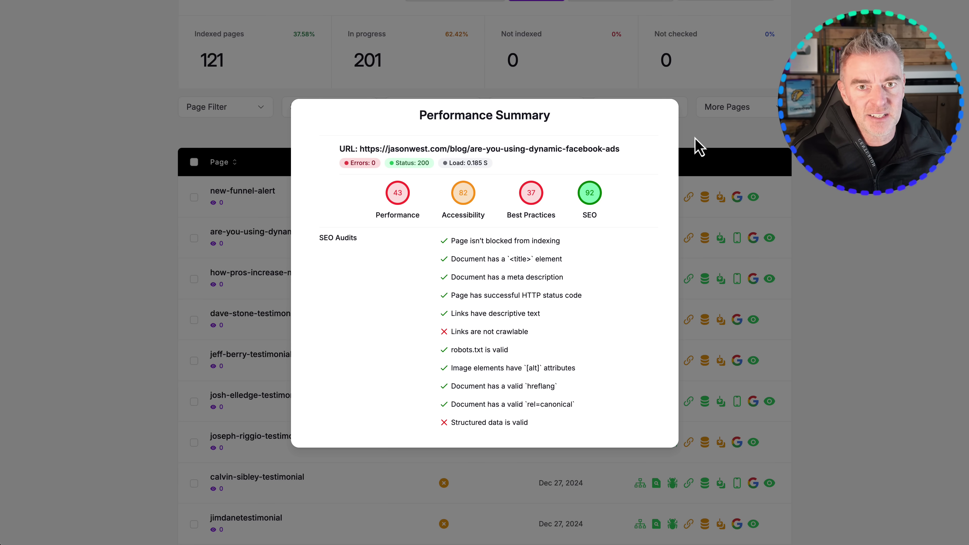
click(699, 147)
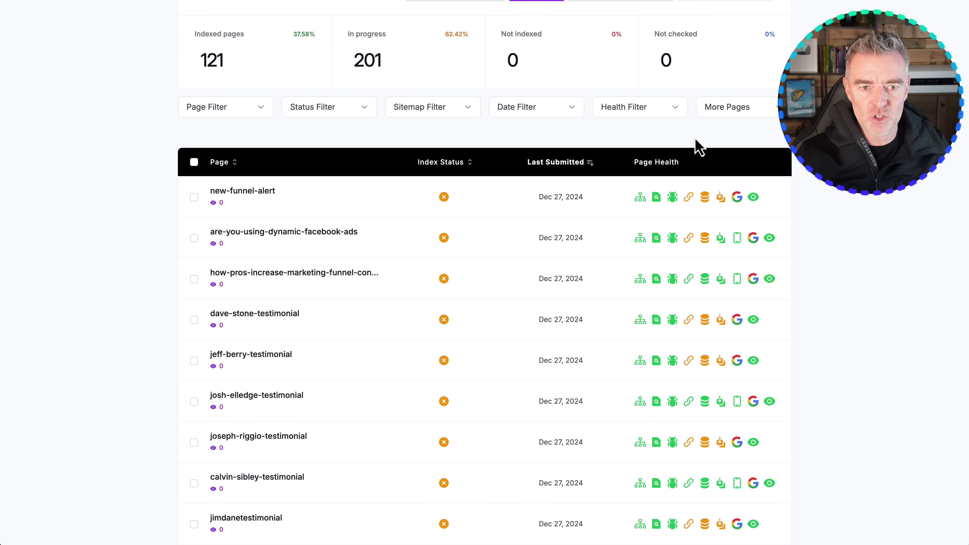
scroll(699, 147, up, 4)
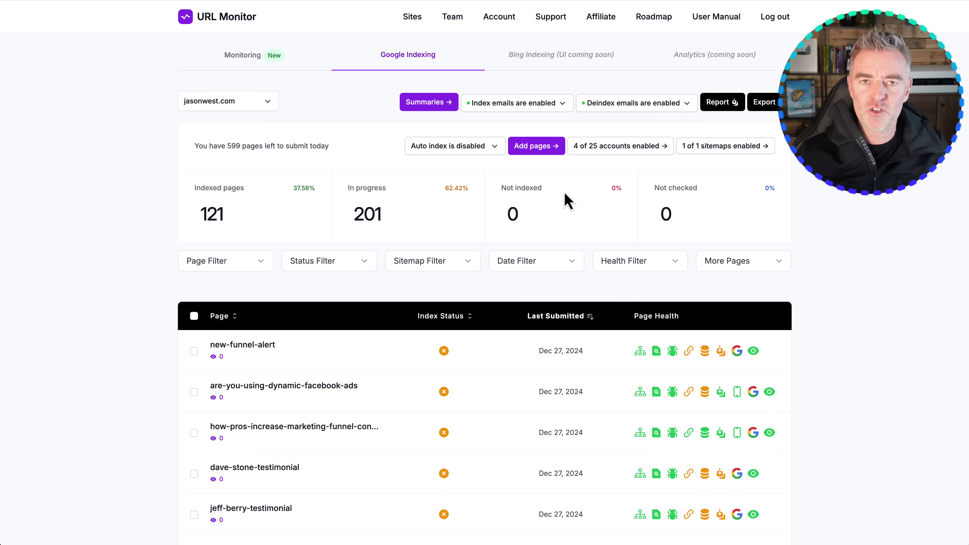